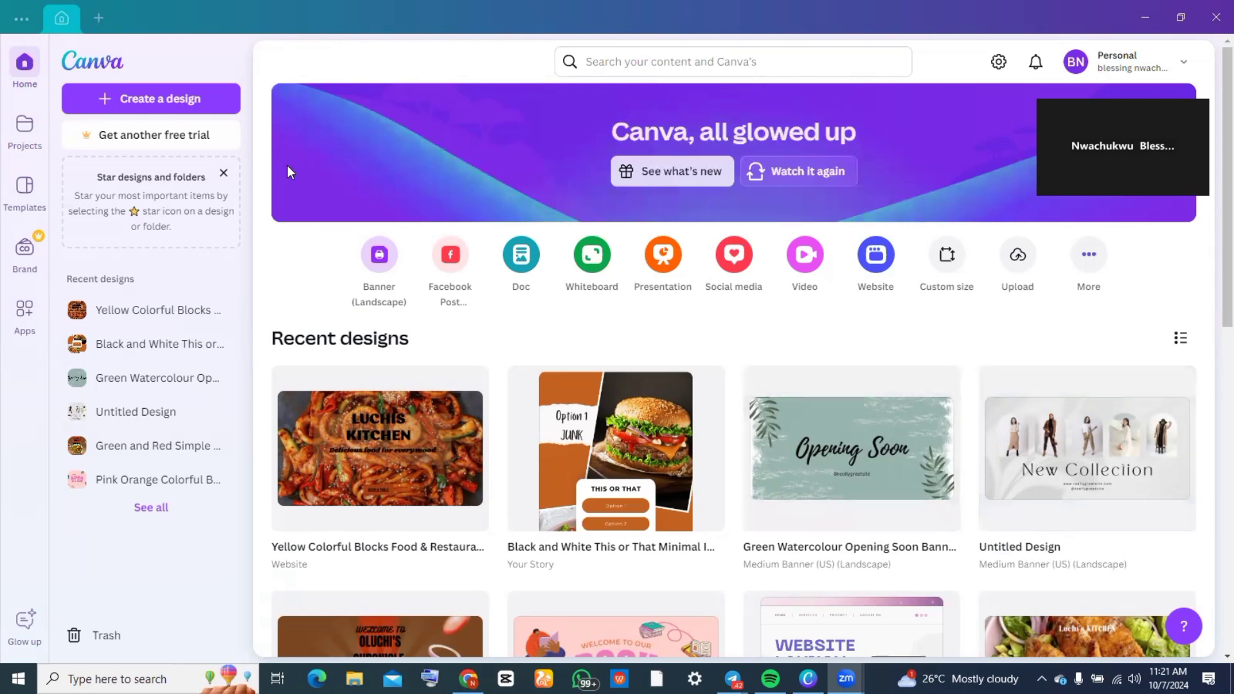
# Step: Create a new blank Instagram Post design from the design-type list
pyautogui.click(194, 96)
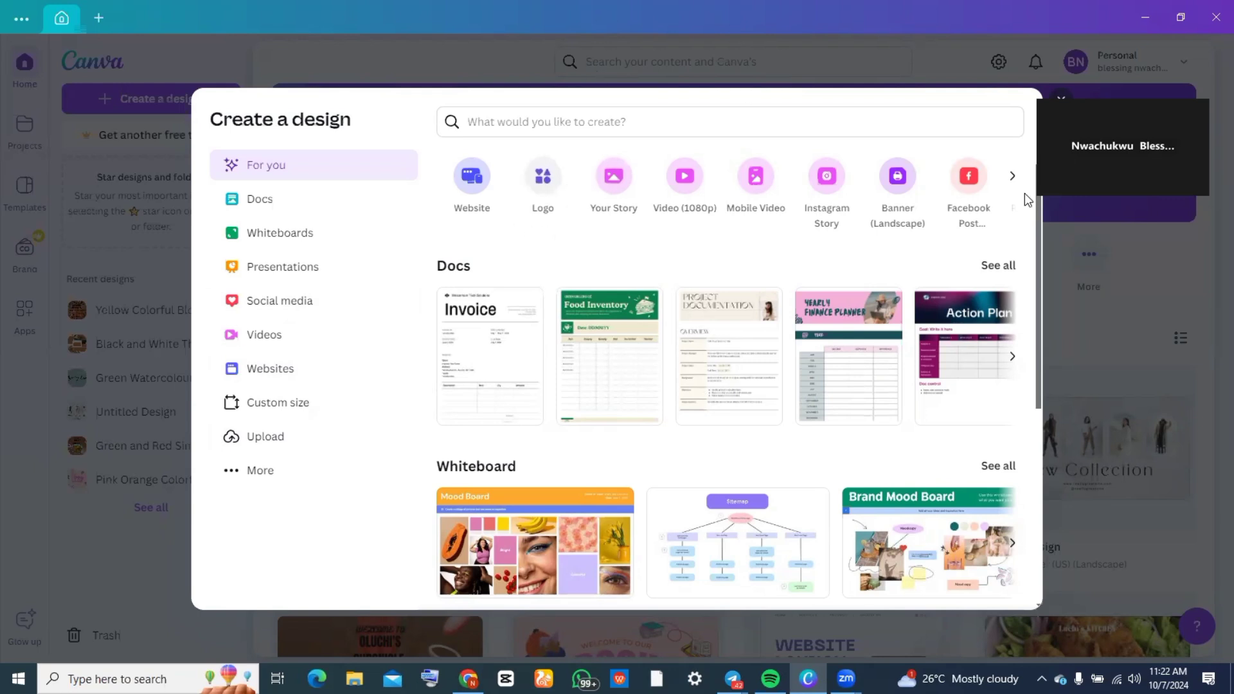
pyautogui.click(1012, 176)
pyautogui.click(1012, 175)
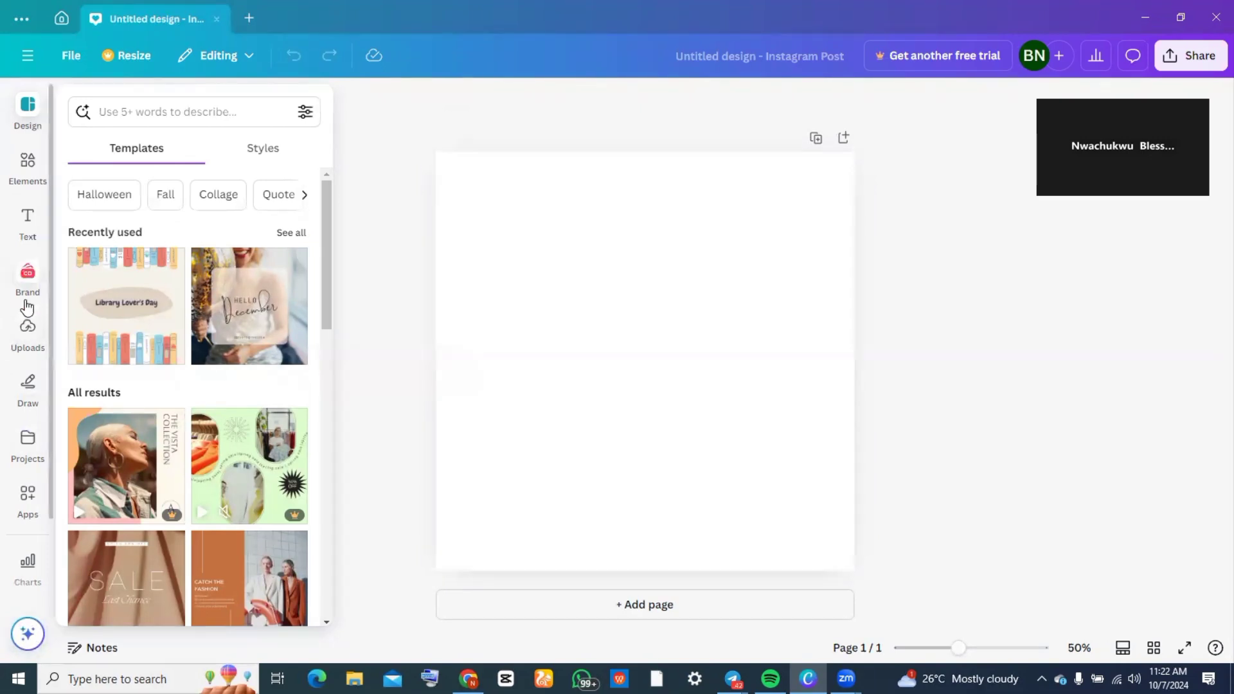
# Step: Set the uploaded lilac-nails hand photo as the page background via More > Set image as background
pyautogui.click(28, 331)
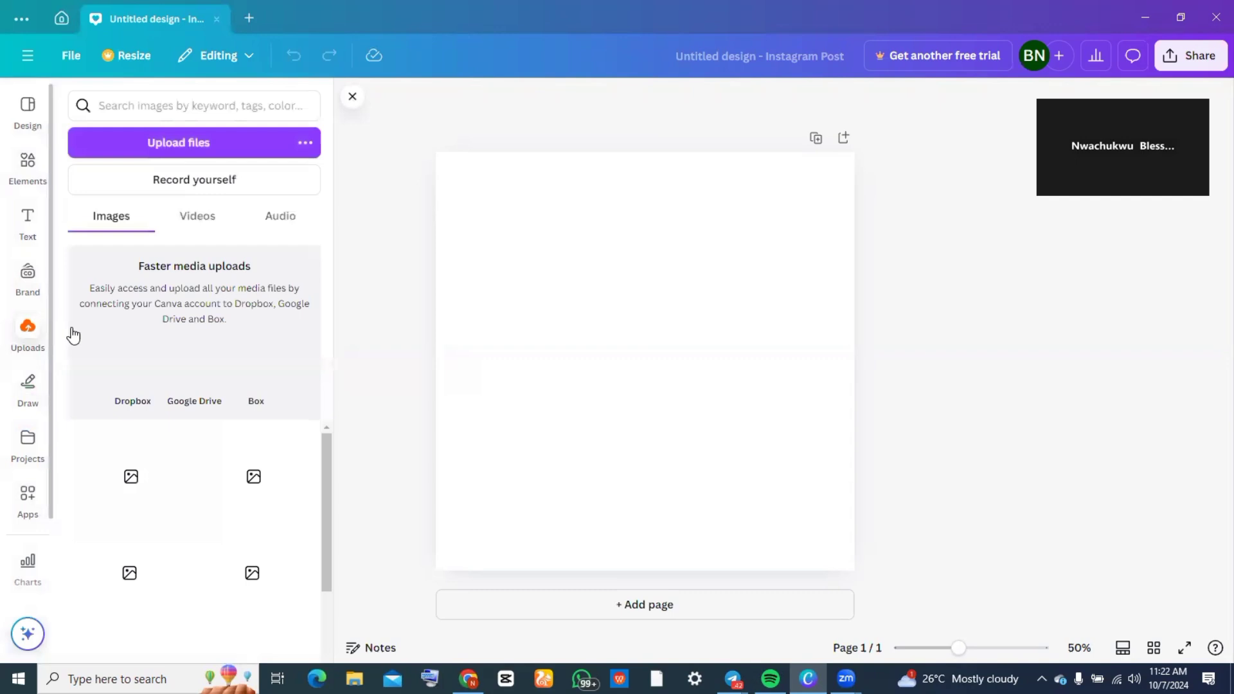
pyautogui.scroll(-3, 162, 482)
pyautogui.scroll(-3, 162, 481)
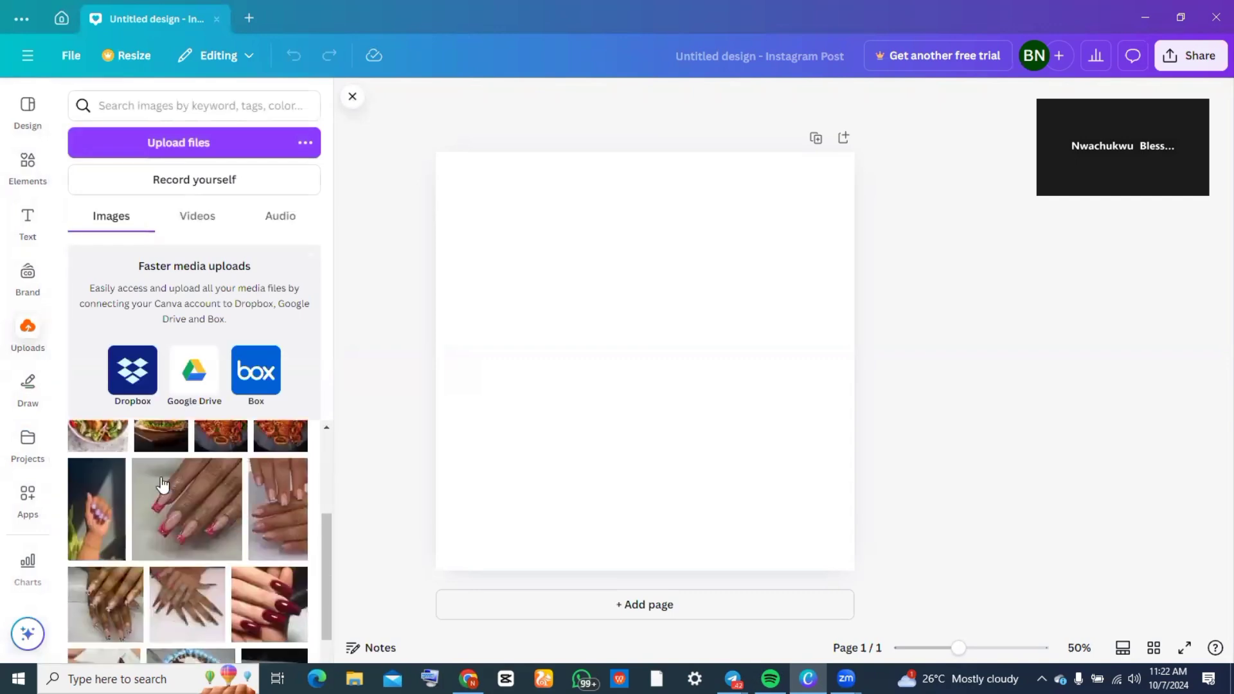
pyautogui.scroll(-3, 162, 482)
pyautogui.scroll(-2, 163, 481)
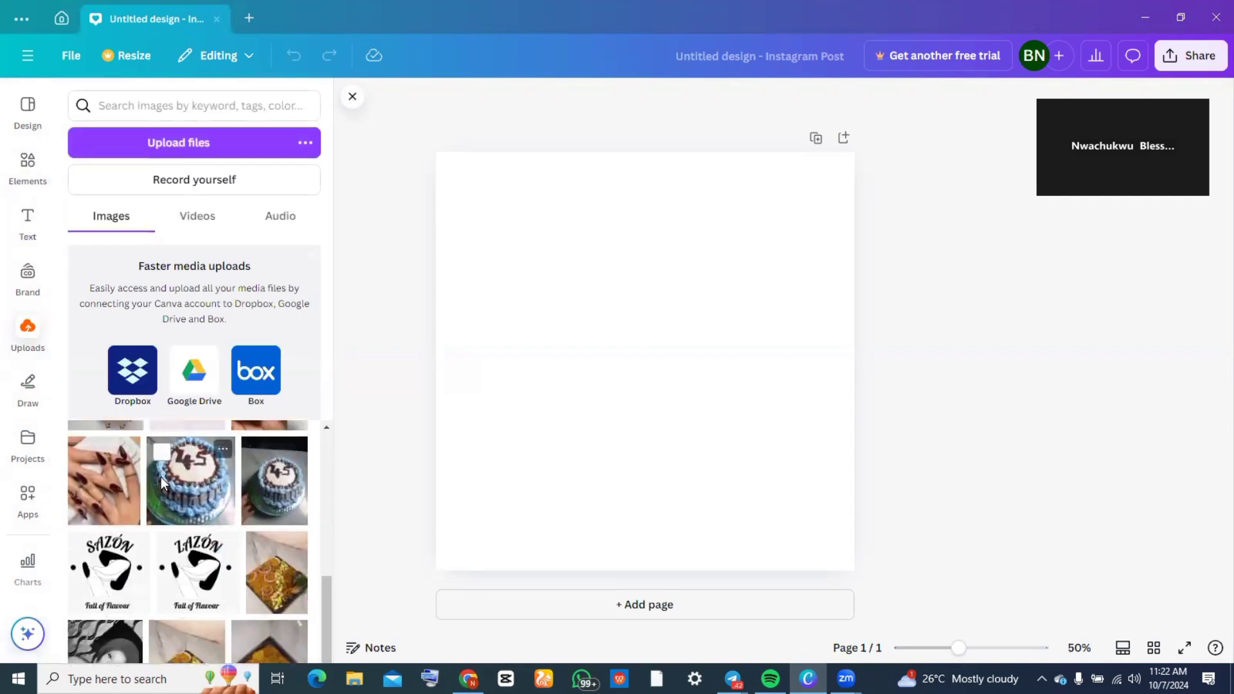
pyautogui.scroll(2, 162, 481)
pyautogui.scroll(2, 163, 481)
pyautogui.scroll(2, 162, 481)
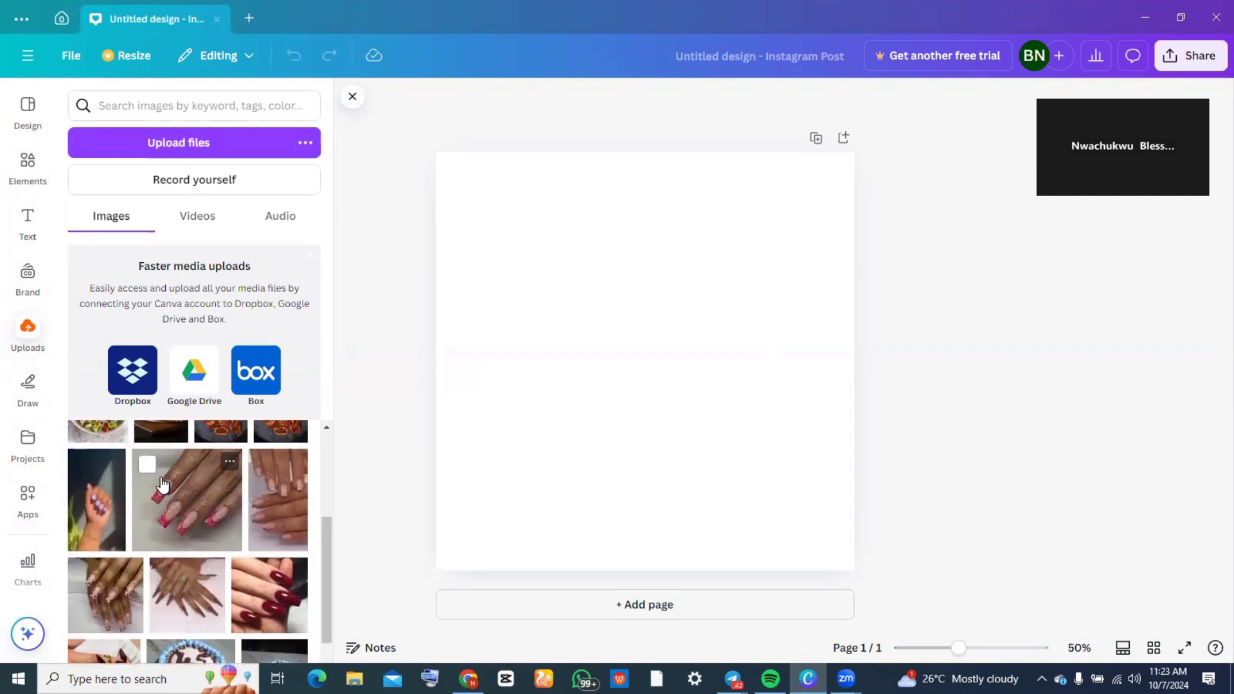
pyautogui.scroll(1, 162, 482)
pyautogui.click(96, 522)
pyautogui.click(683, 188)
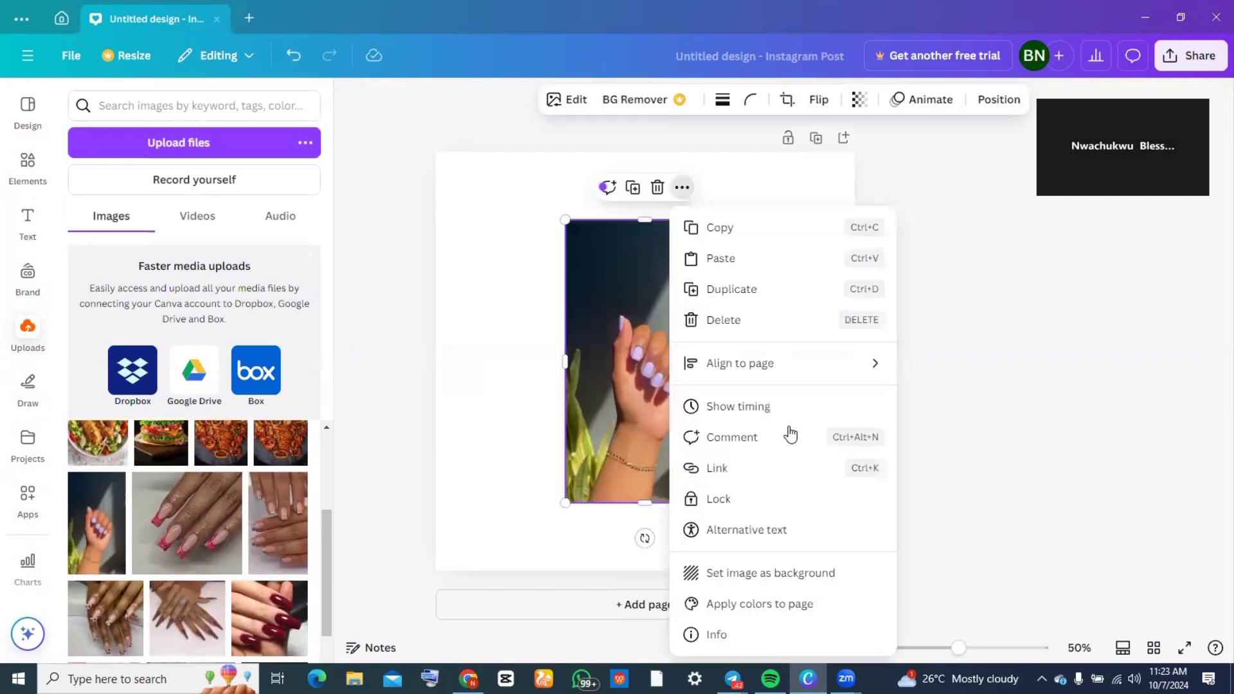
pyautogui.click(772, 575)
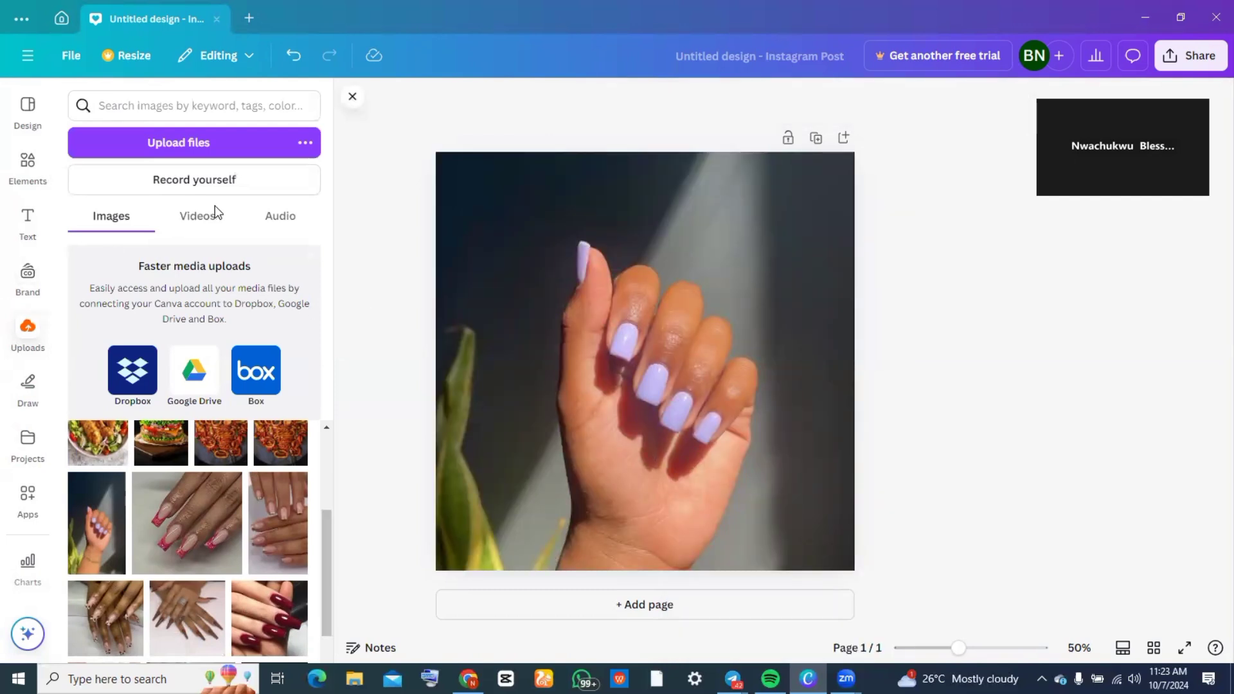
pyautogui.click(351, 99)
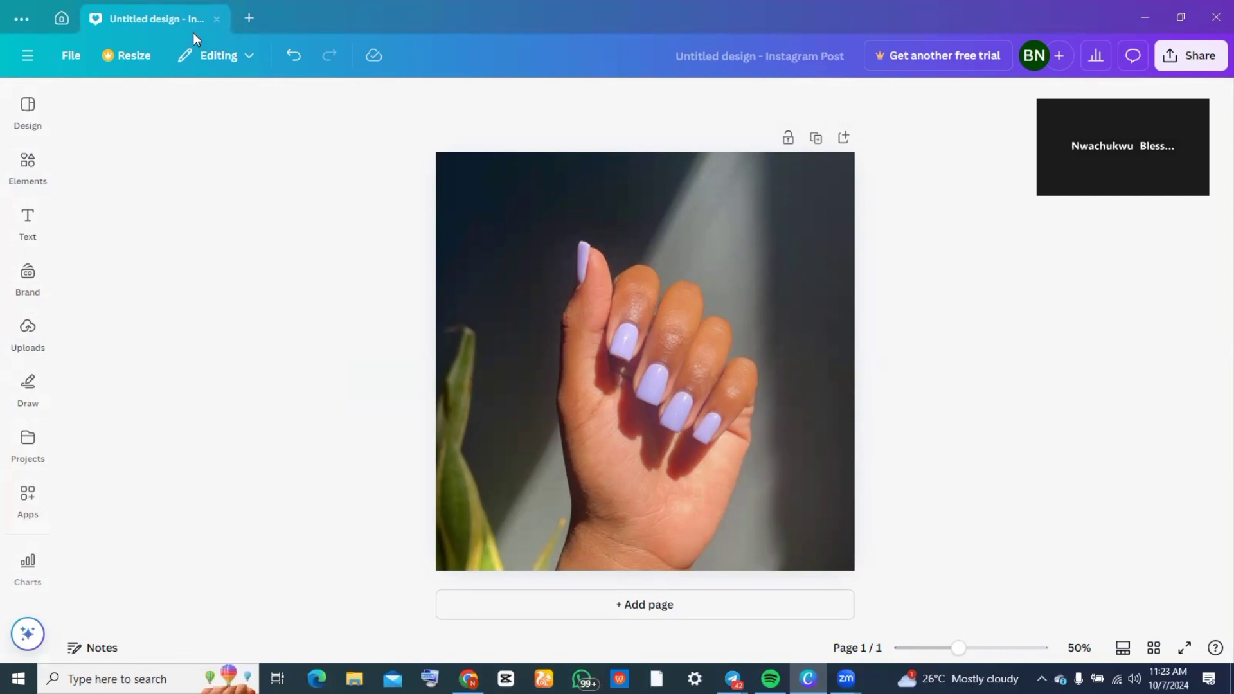
# Step: Add a heading text box over the photo and replace its text with 'nailsbyluchi'
pyautogui.click(27, 219)
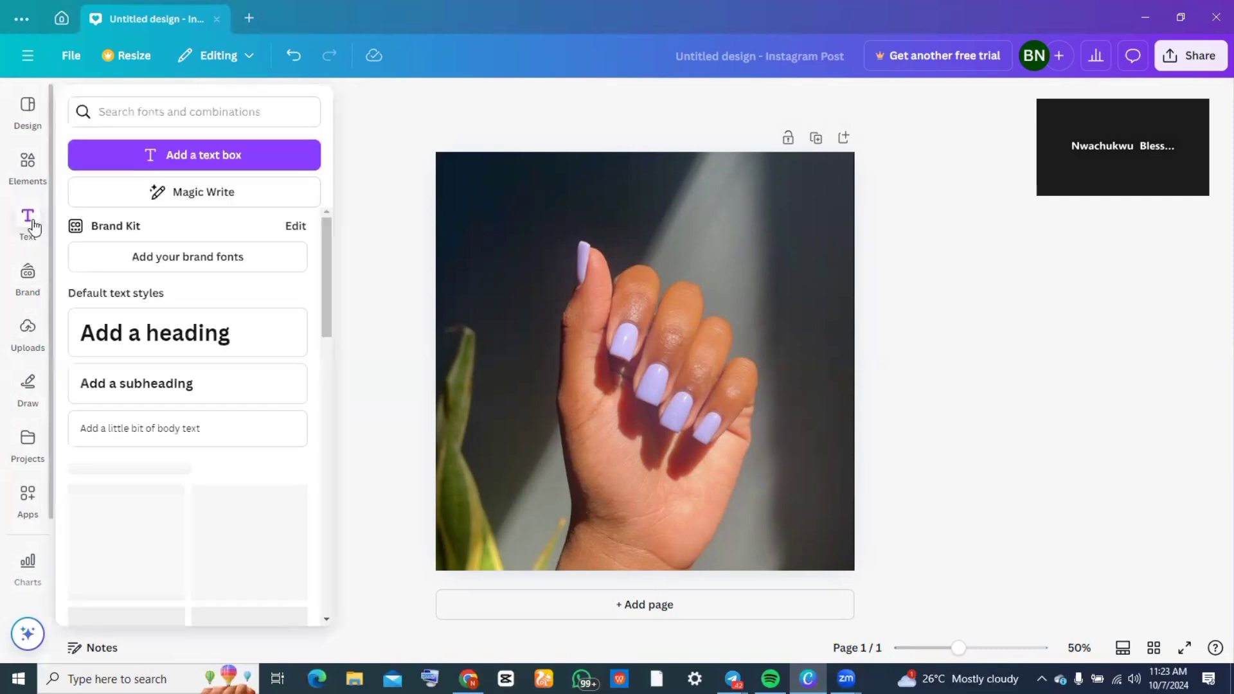
pyautogui.click(134, 333)
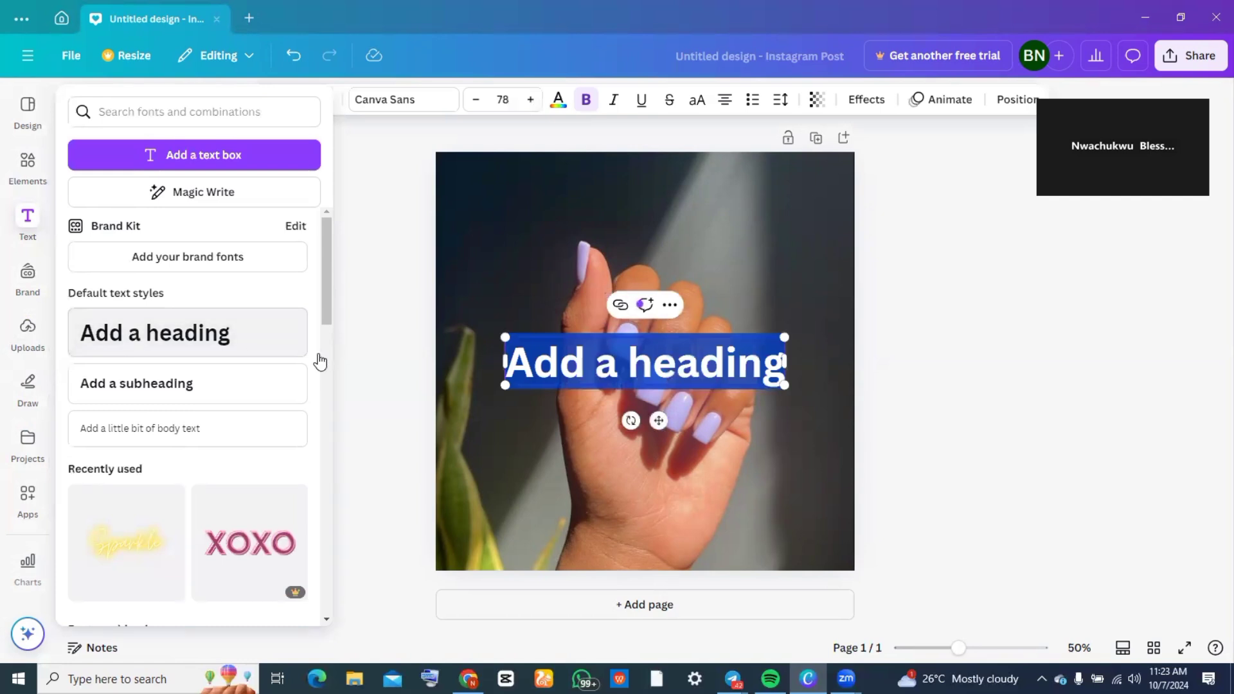
pyautogui.click(471, 380)
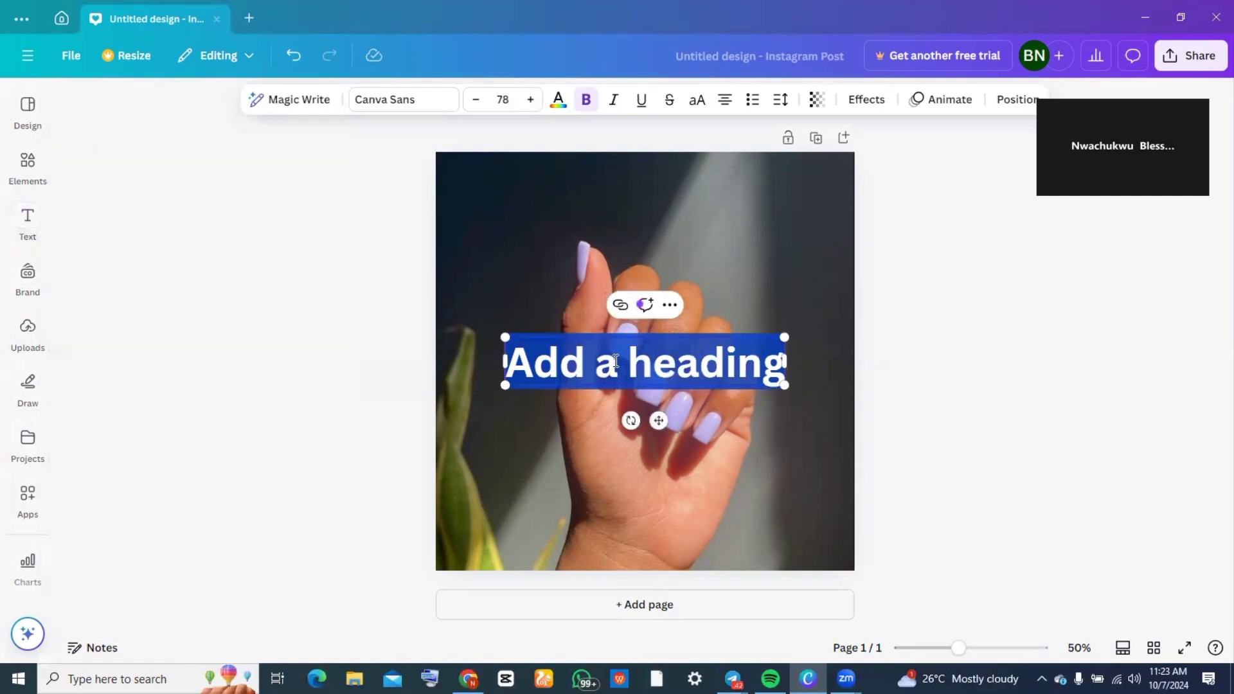
pyautogui.click(615, 365)
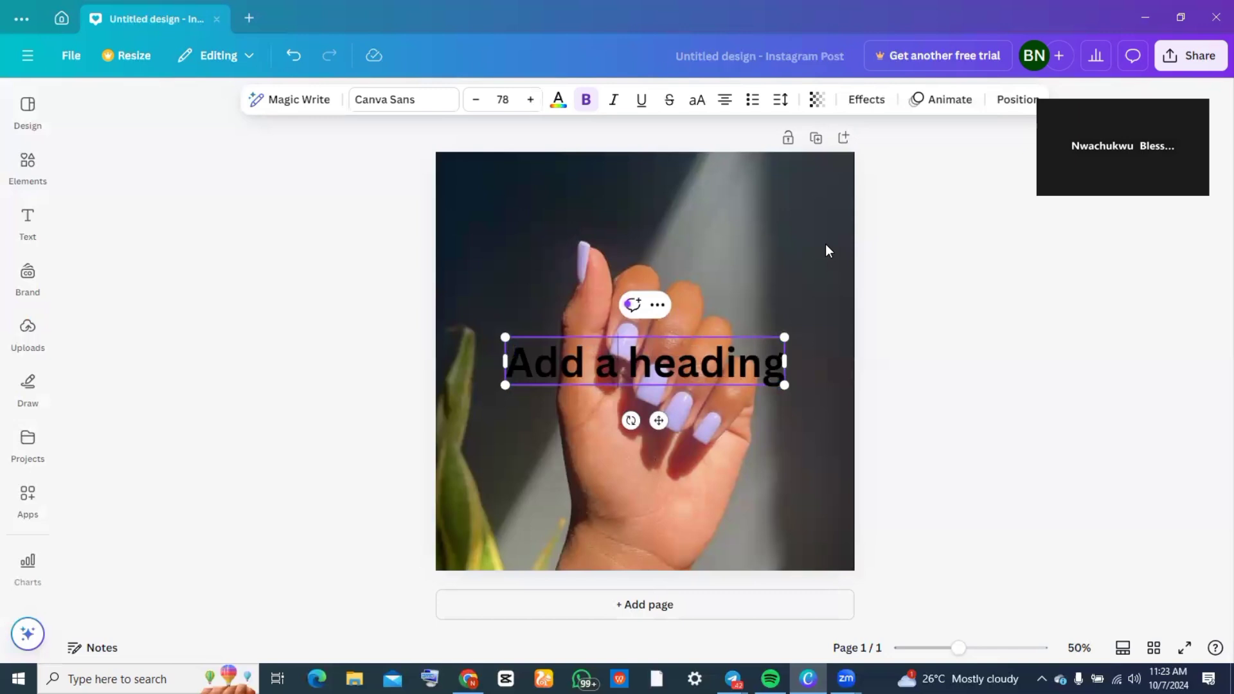
pyautogui.hotkey('ctrl', 'a')
pyautogui.write('nailsbyluchi')
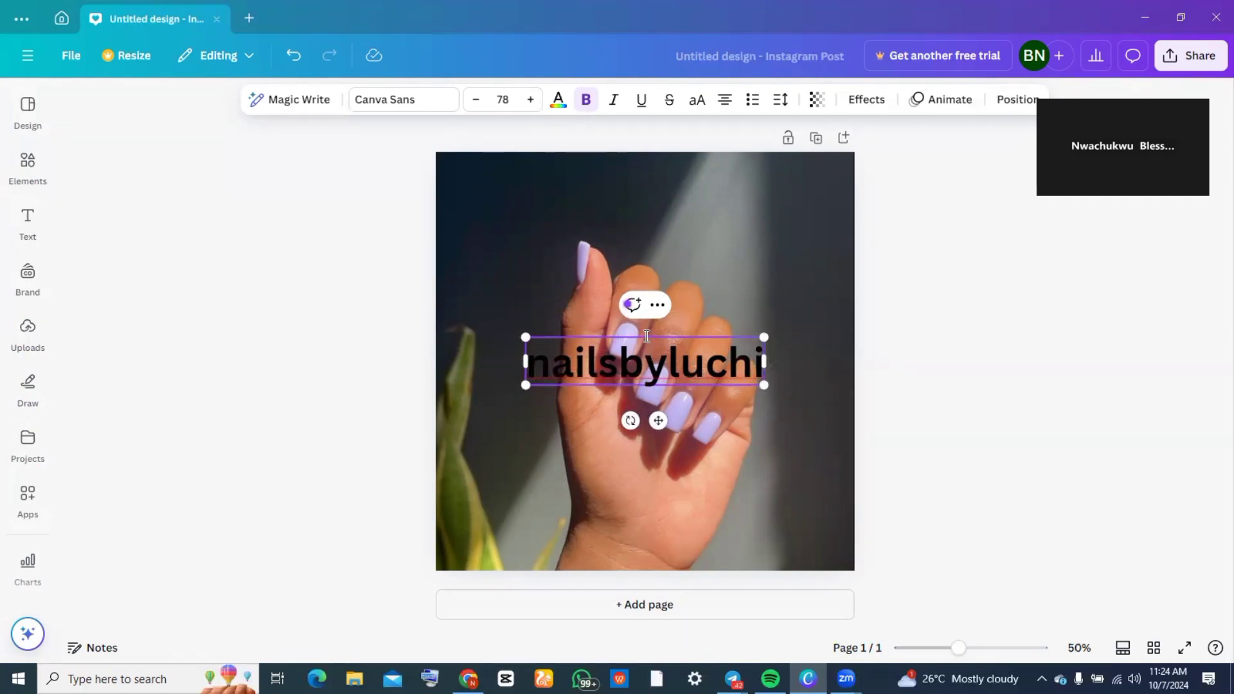
# Step: Colour the nailsbyluchi text white and tilt it diagonally toward the upper right
pyautogui.click(559, 99)
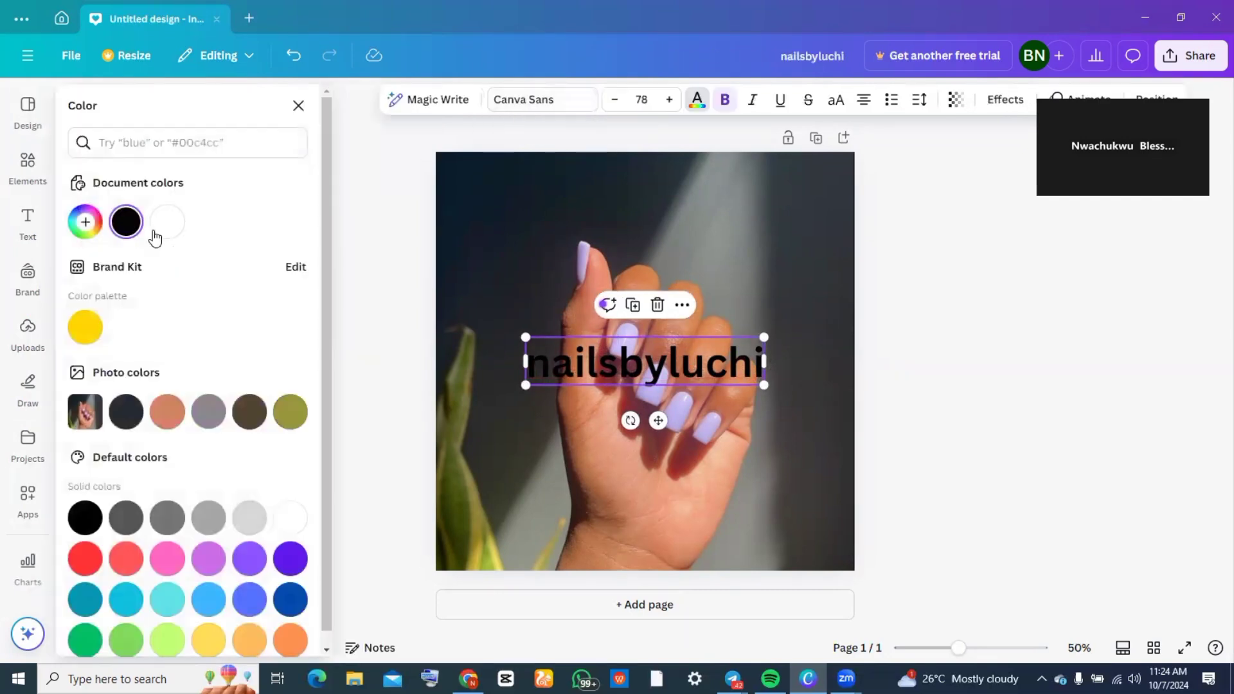
pyautogui.click(166, 222)
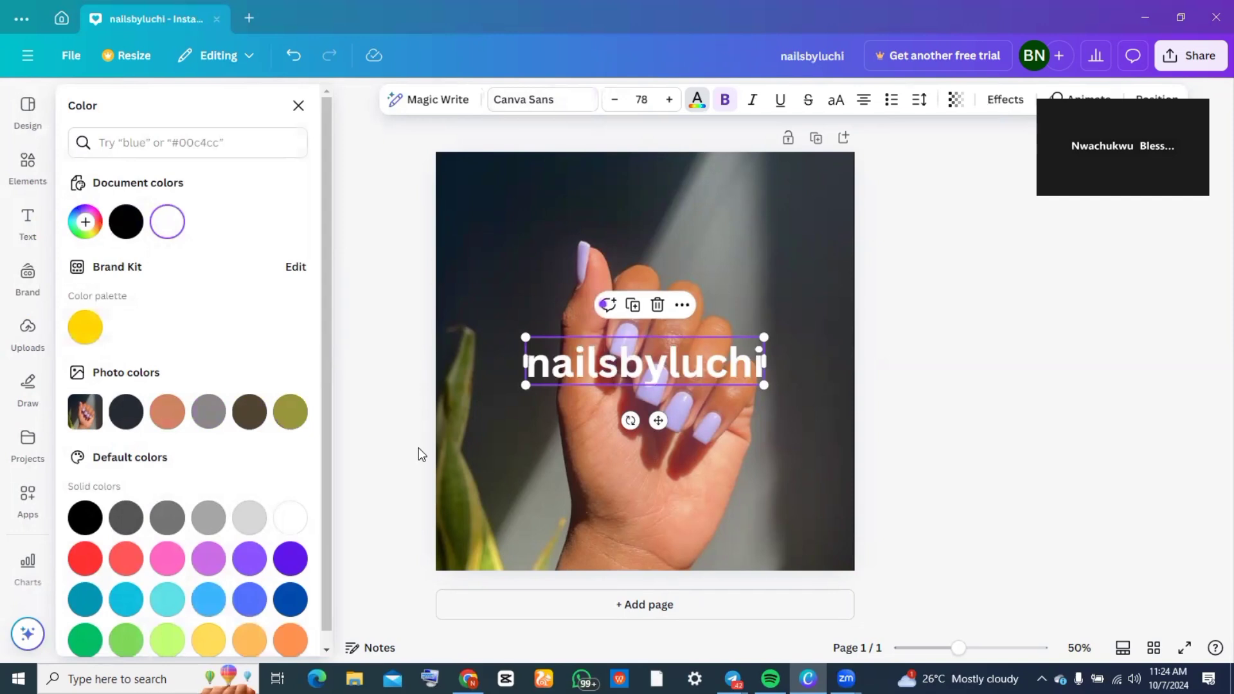
pyautogui.moveTo(631, 420); pyautogui.dragTo(662, 404)
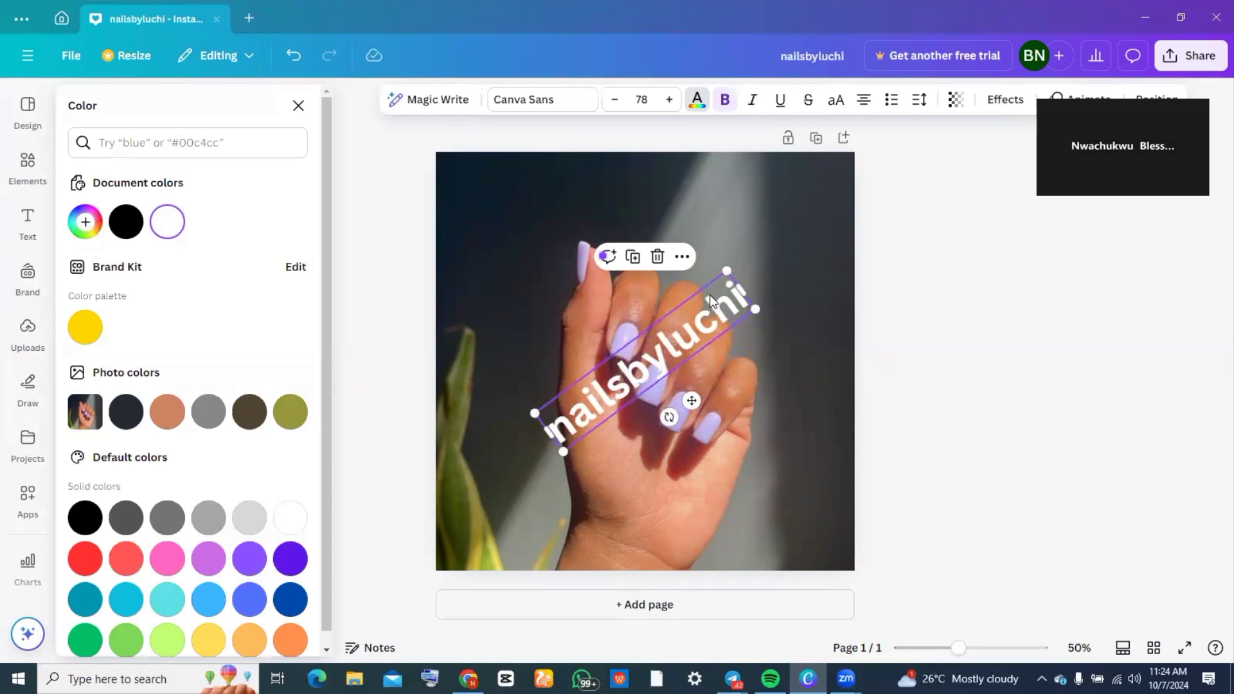
pyautogui.moveTo(743, 289)
pyautogui.mouseDown()
pyautogui.moveTo(754, 257)
pyautogui.moveTo(694, 319)
pyautogui.mouseUp()
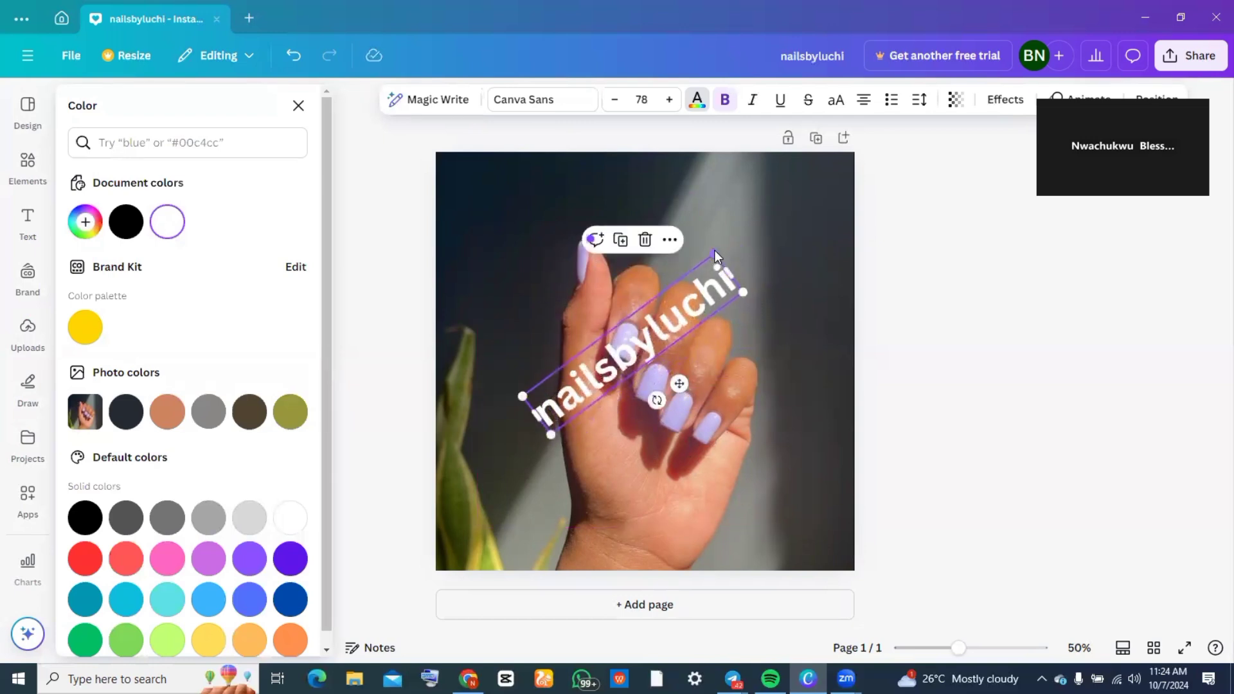
# Step: Enlarge the text to about size 109 and stretch its box along the diagonal
pyautogui.moveTo(714, 252); pyautogui.dragTo(805, 201)
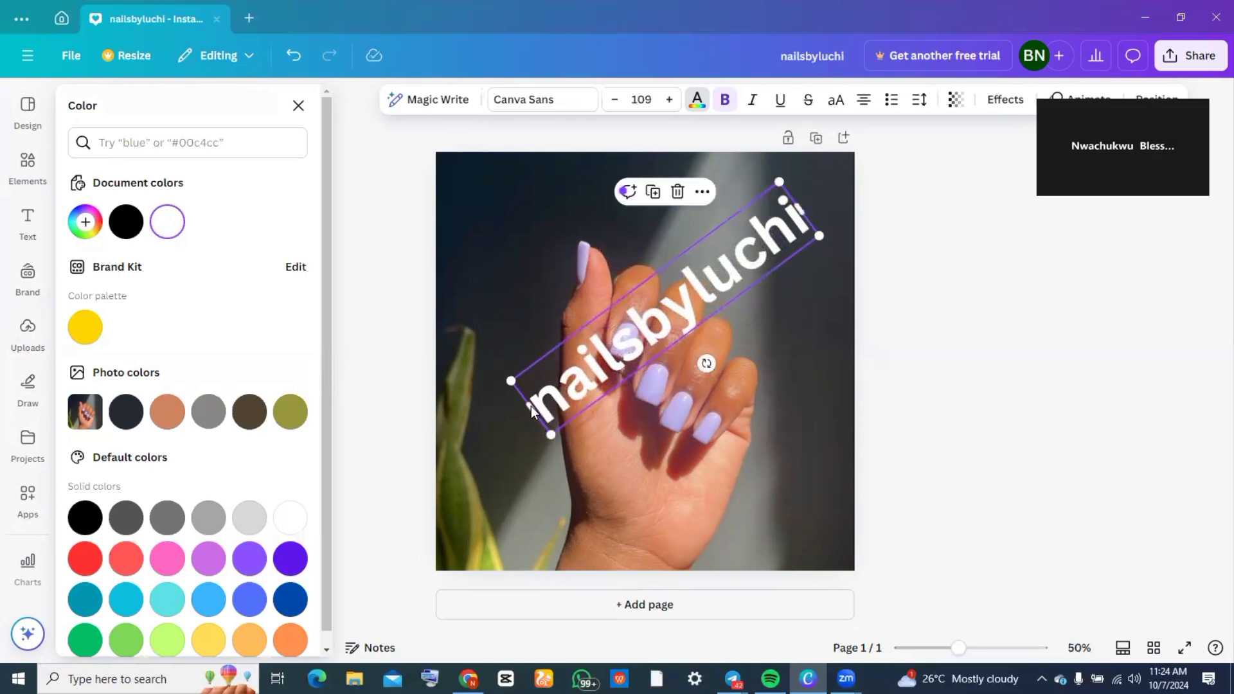
pyautogui.moveTo(526, 411); pyautogui.dragTo(459, 507)
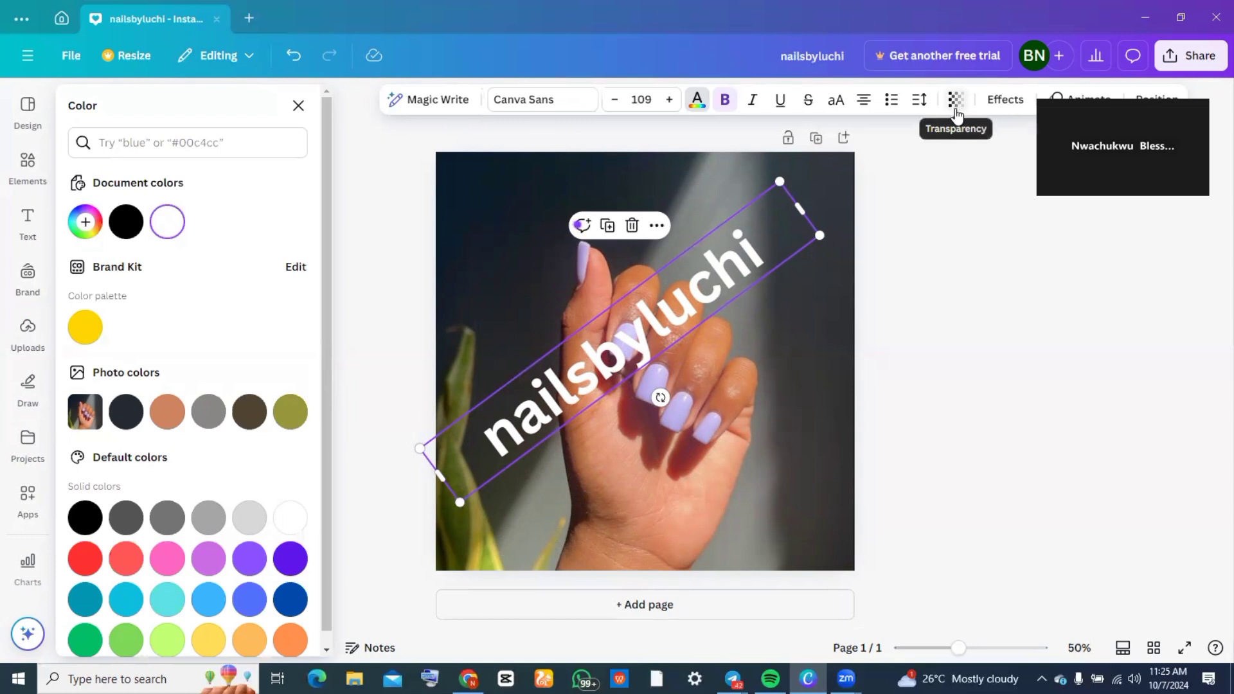
# Step: Lower the text's transparency to about 22 so it reads as a faint watermark
pyautogui.click(955, 99)
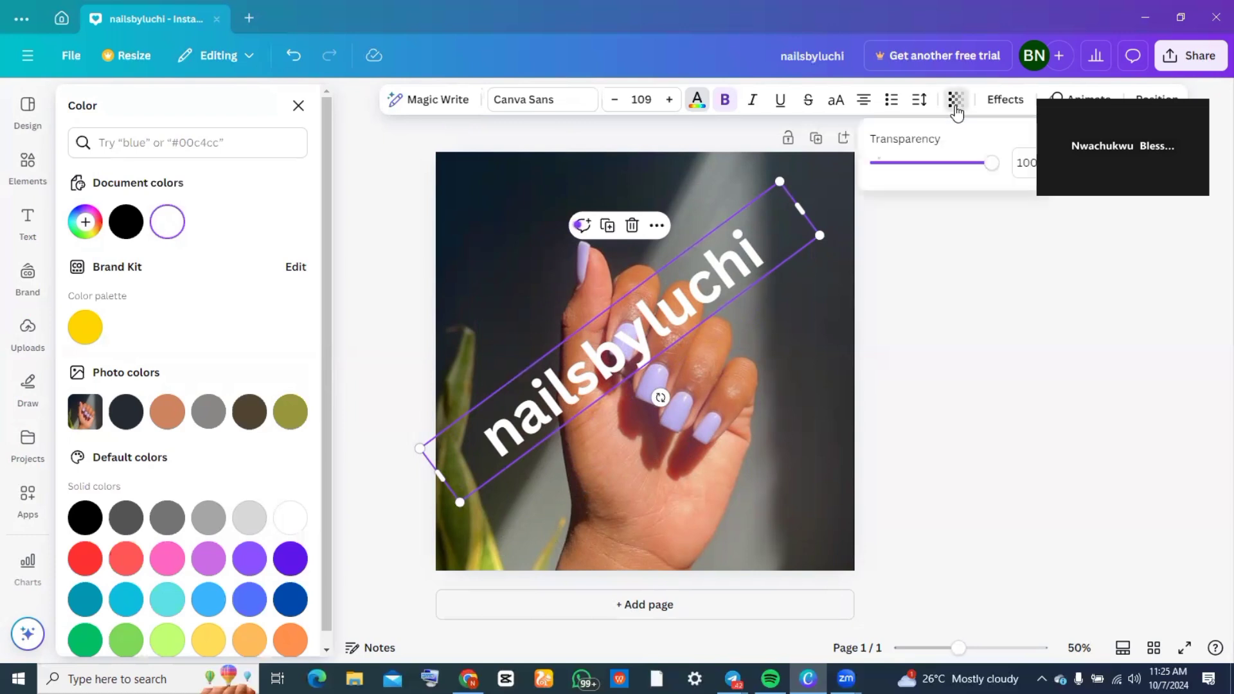
pyautogui.moveTo(922, 165); pyautogui.dragTo(895, 165)
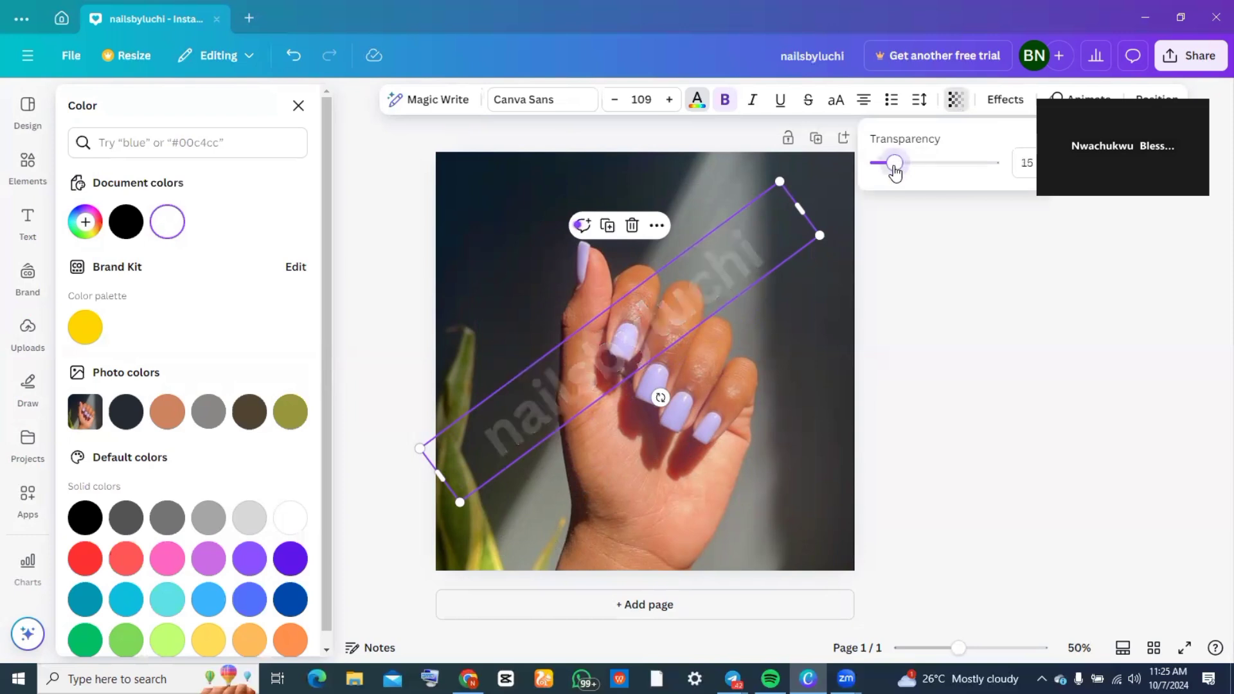
pyautogui.moveTo(894, 166); pyautogui.dragTo(904, 167)
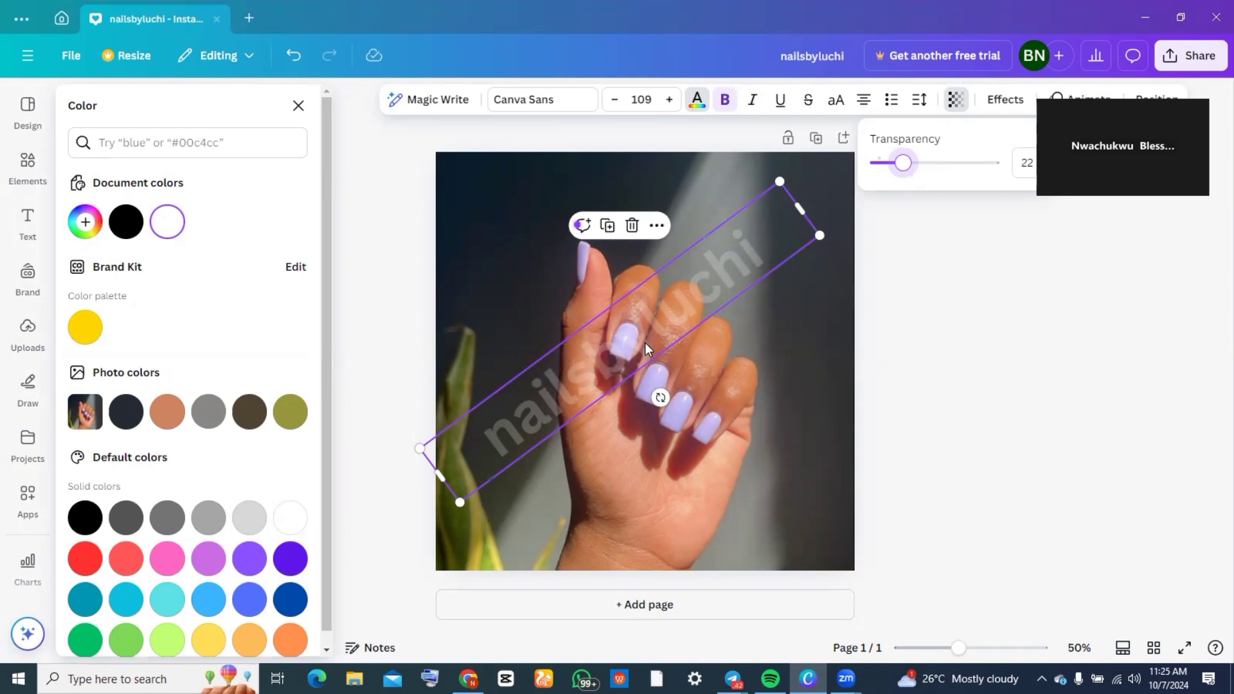
# Step: Duplicate the faded watermark twice to get three nailsbyluchi copies
pyautogui.click(657, 225)
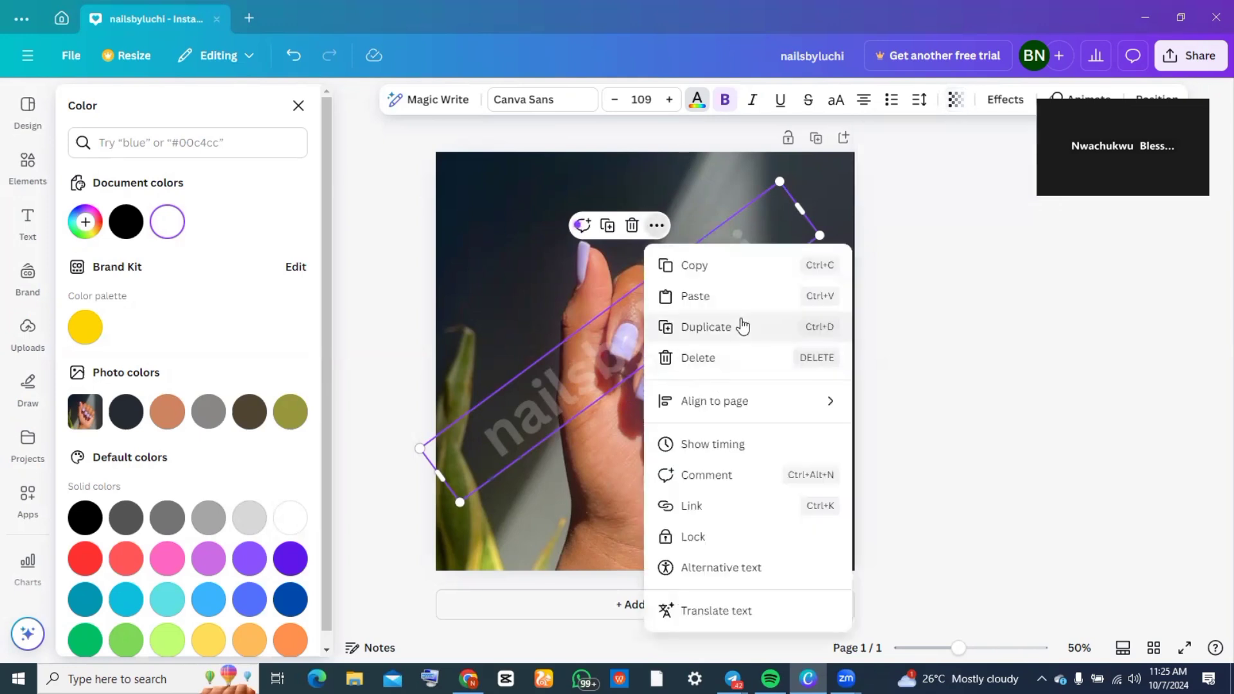
pyautogui.click(739, 328)
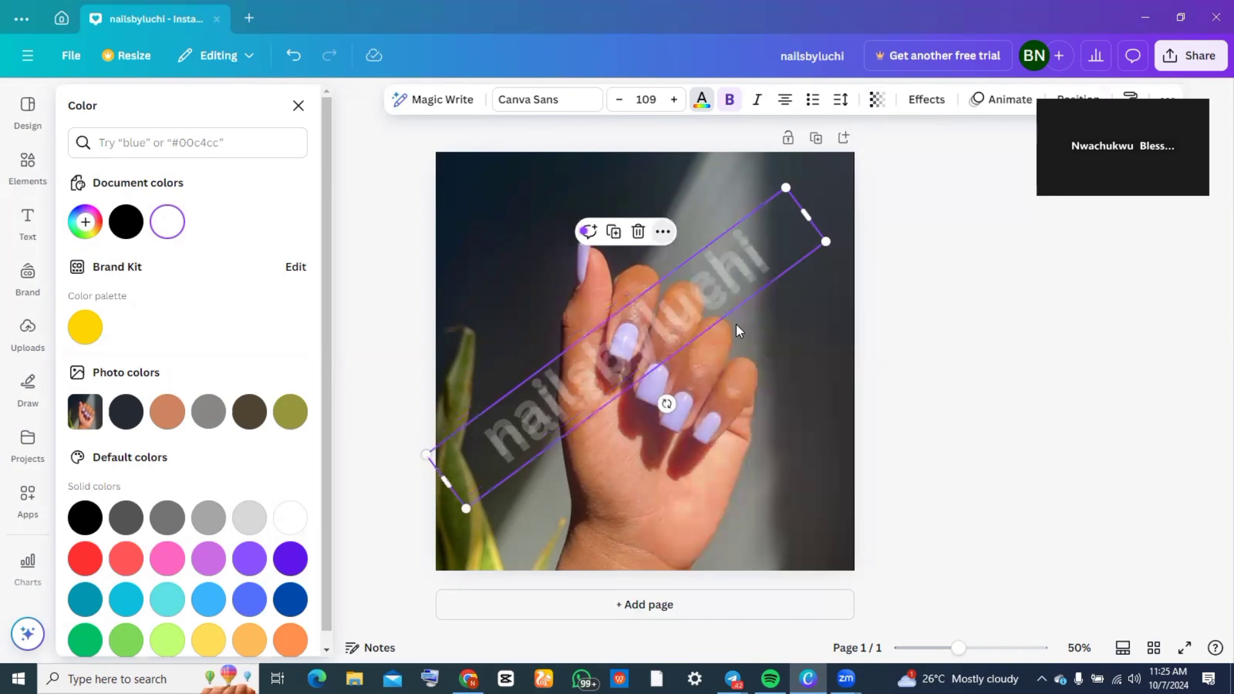
pyautogui.click(663, 231)
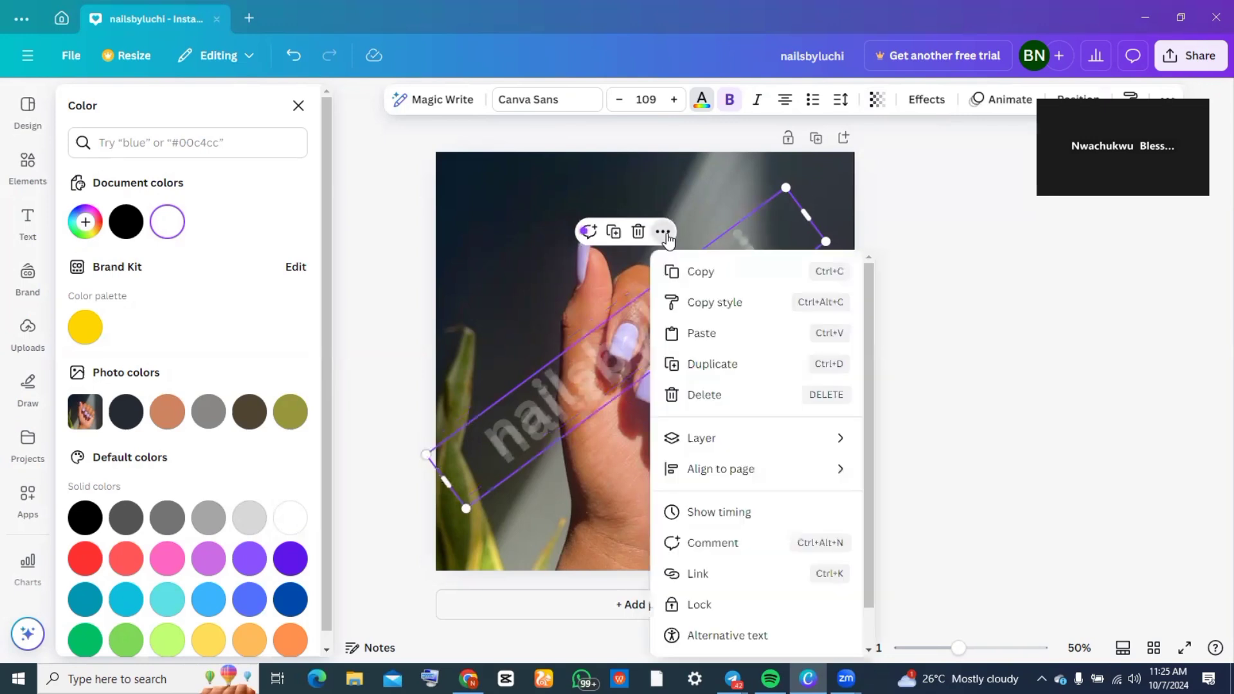
pyautogui.click(716, 367)
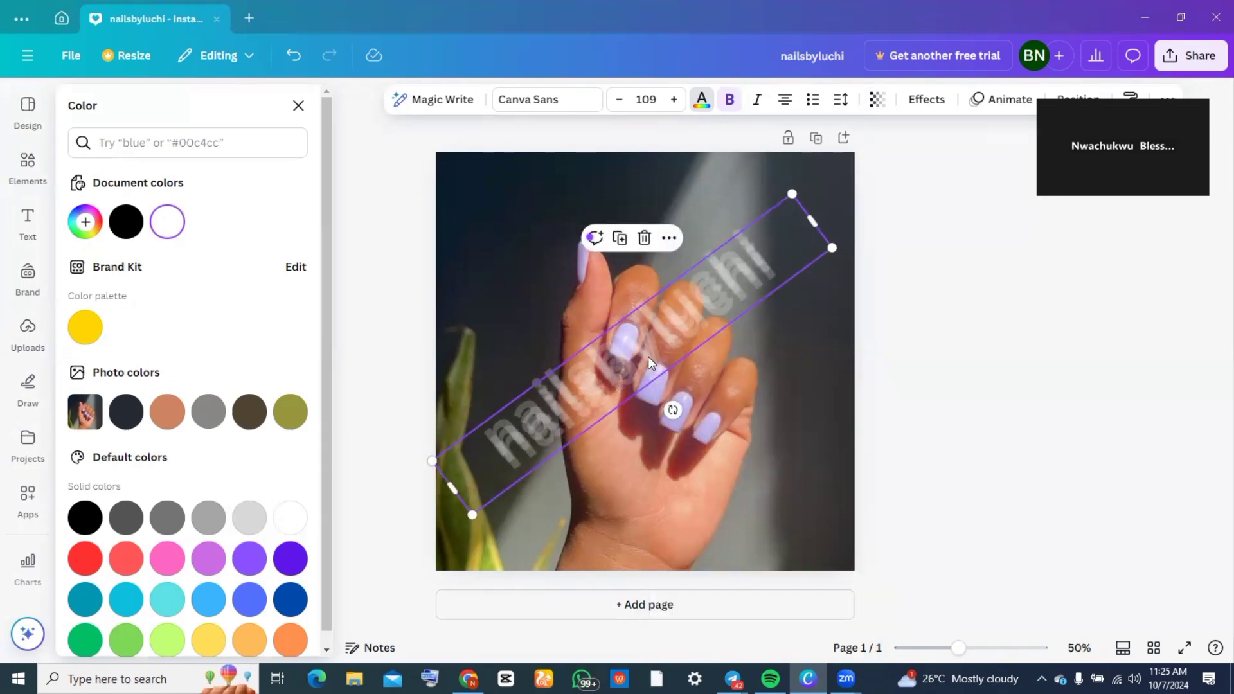
# Step: Move one copy to the upper-left of the photo, shrinking it slightly to fit
pyautogui.moveTo(640, 362)
pyautogui.mouseDown()
pyautogui.moveTo(615, 257)
pyautogui.moveTo(569, 246)
pyautogui.mouseUp()
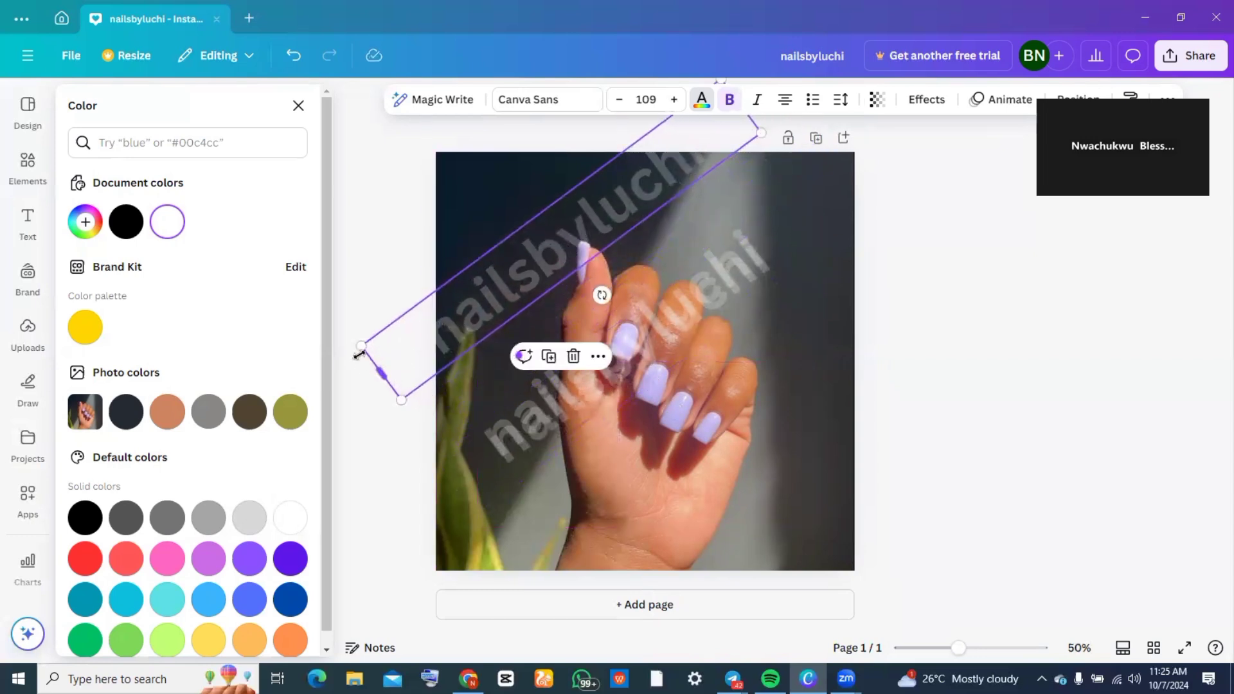
pyautogui.moveTo(358, 346); pyautogui.dragTo(422, 318)
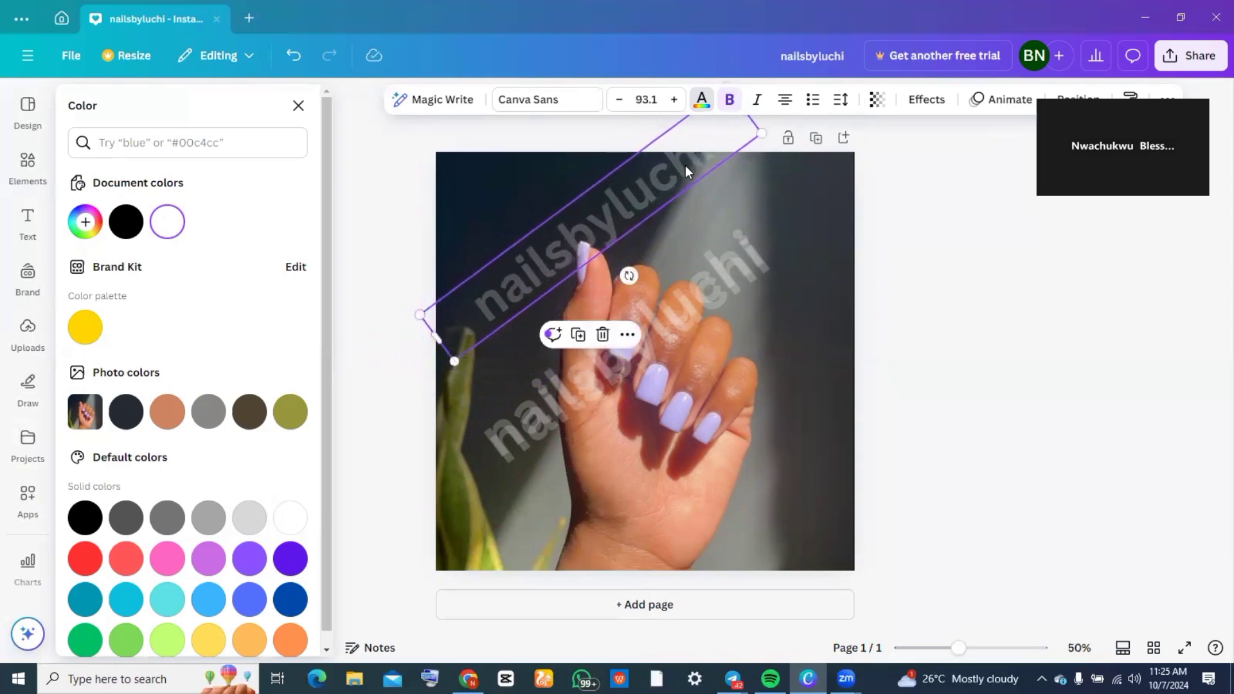
pyautogui.moveTo(686, 165); pyautogui.dragTo(653, 198)
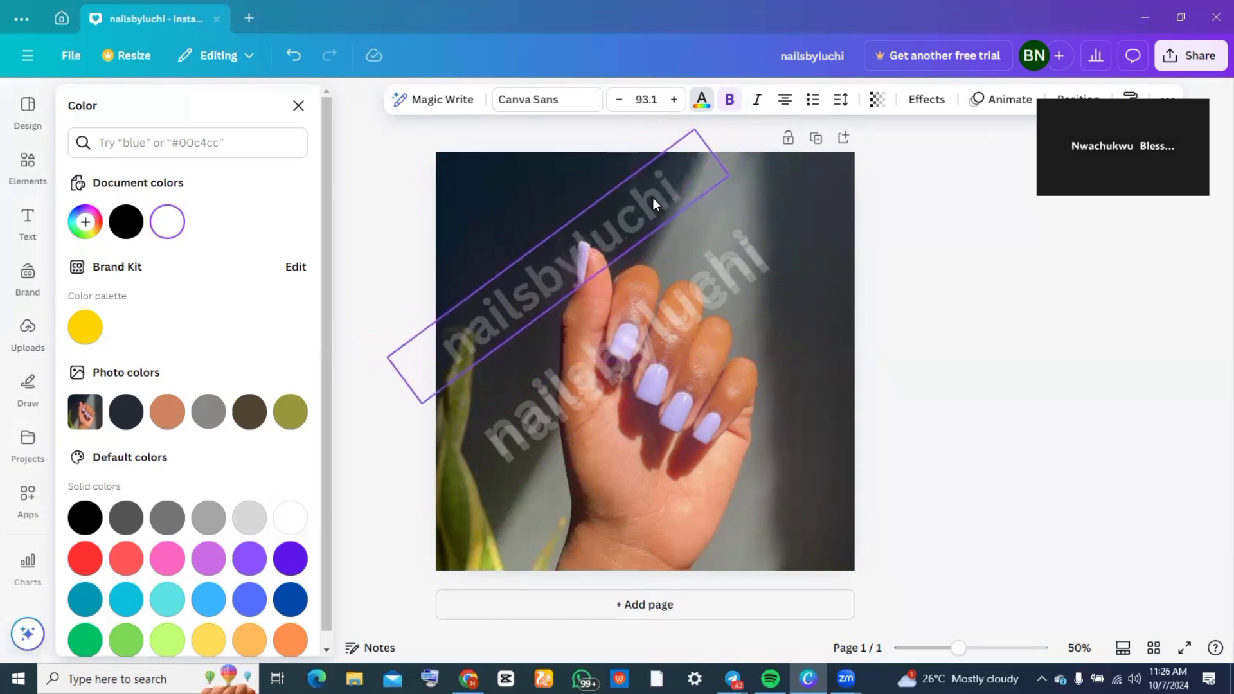
# Step: Place another copy toward the lower-right, nudge it into position and deselect
pyautogui.click(638, 363)
pyautogui.moveTo(637, 364)
pyautogui.mouseDown()
pyautogui.moveTo(667, 442)
pyautogui.moveTo(709, 465)
pyautogui.mouseUp()
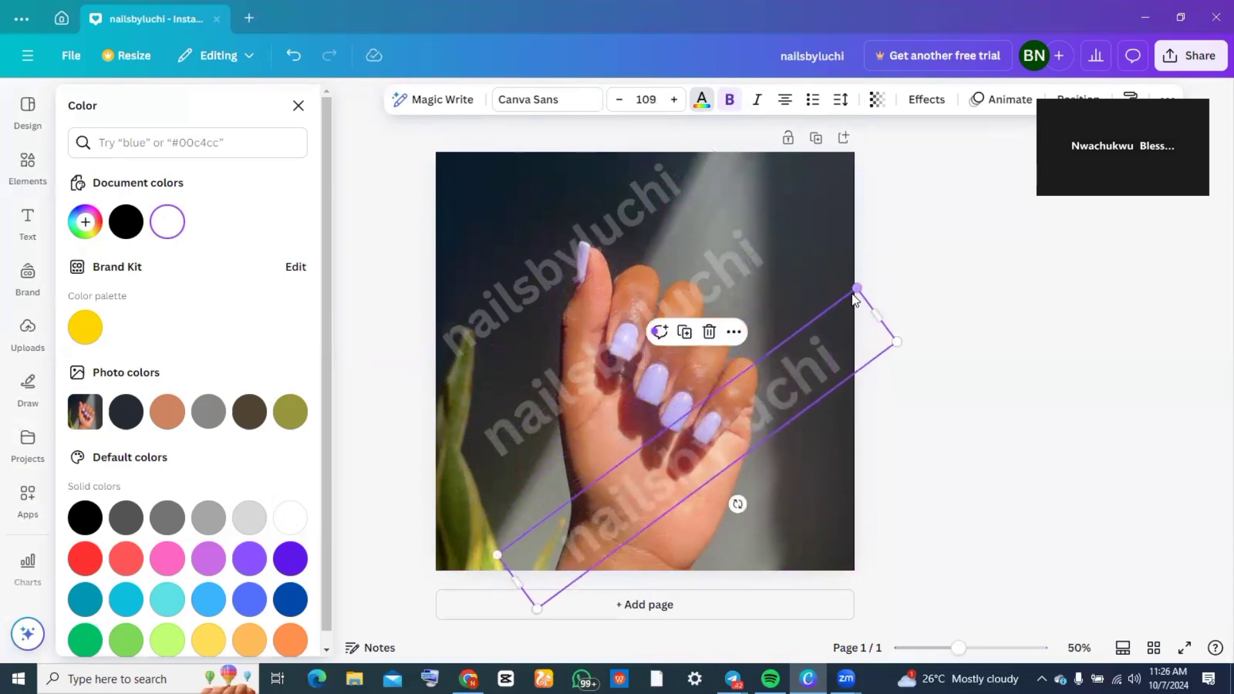
pyautogui.moveTo(854, 292); pyautogui.dragTo(849, 303)
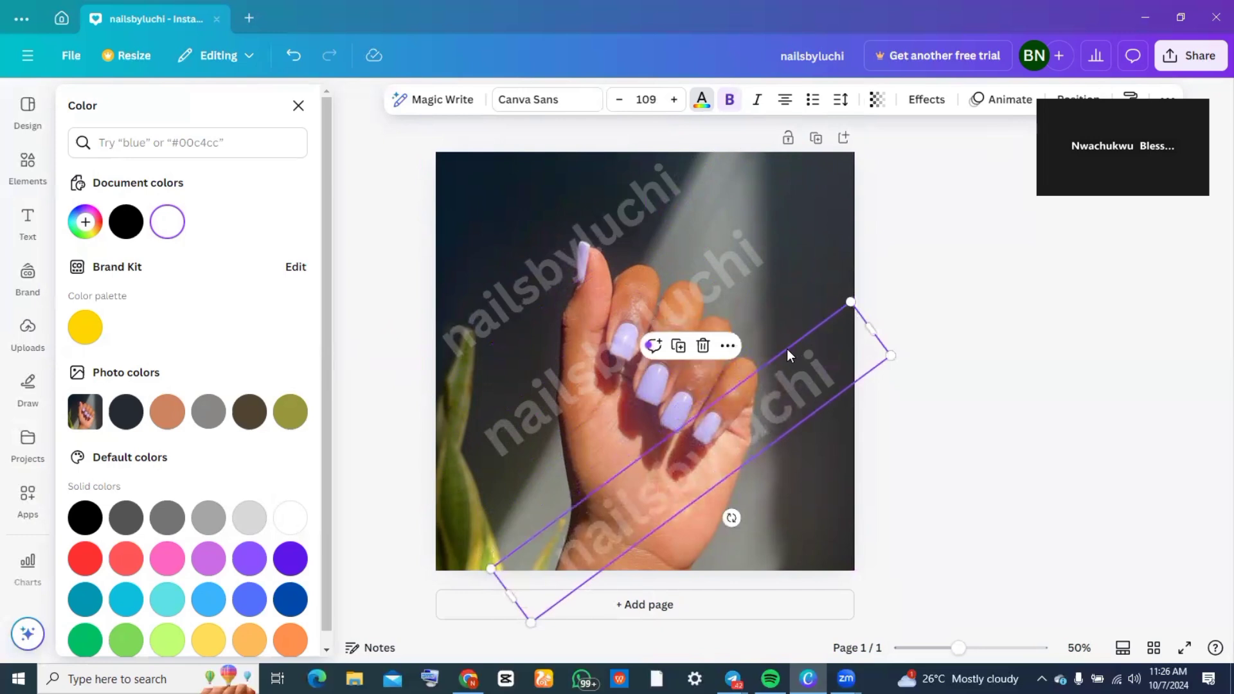
pyautogui.moveTo(786, 386); pyautogui.dragTo(799, 369)
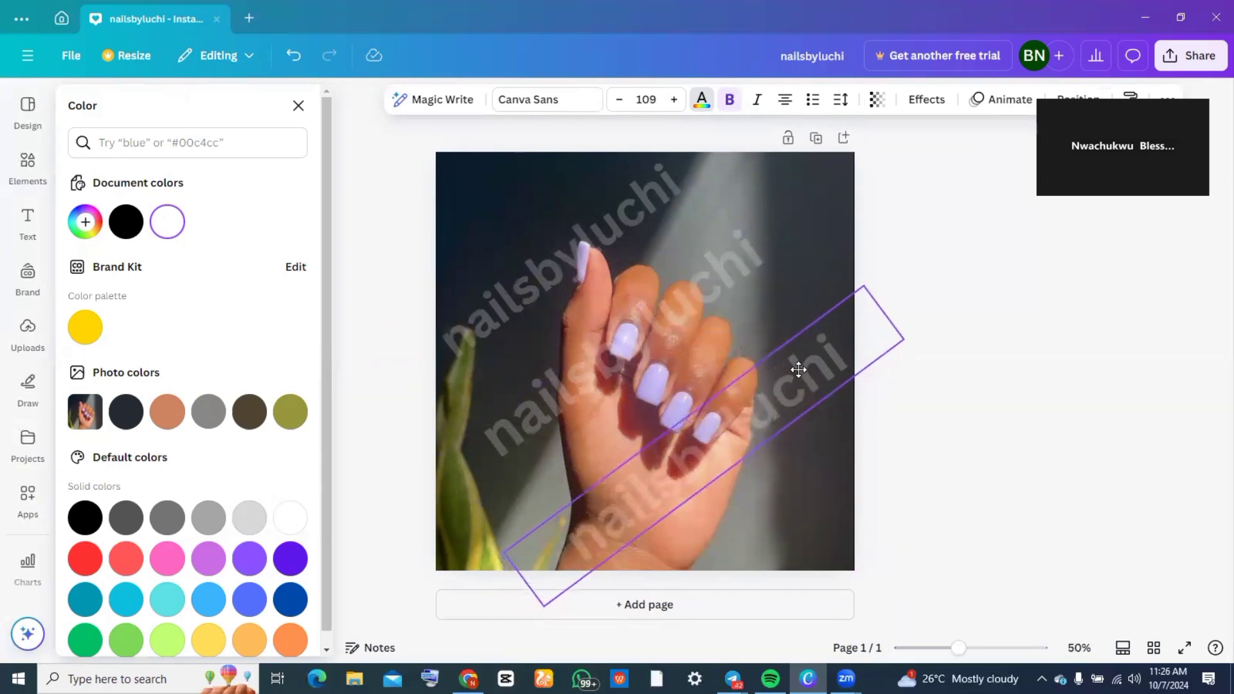
pyautogui.click(1018, 388)
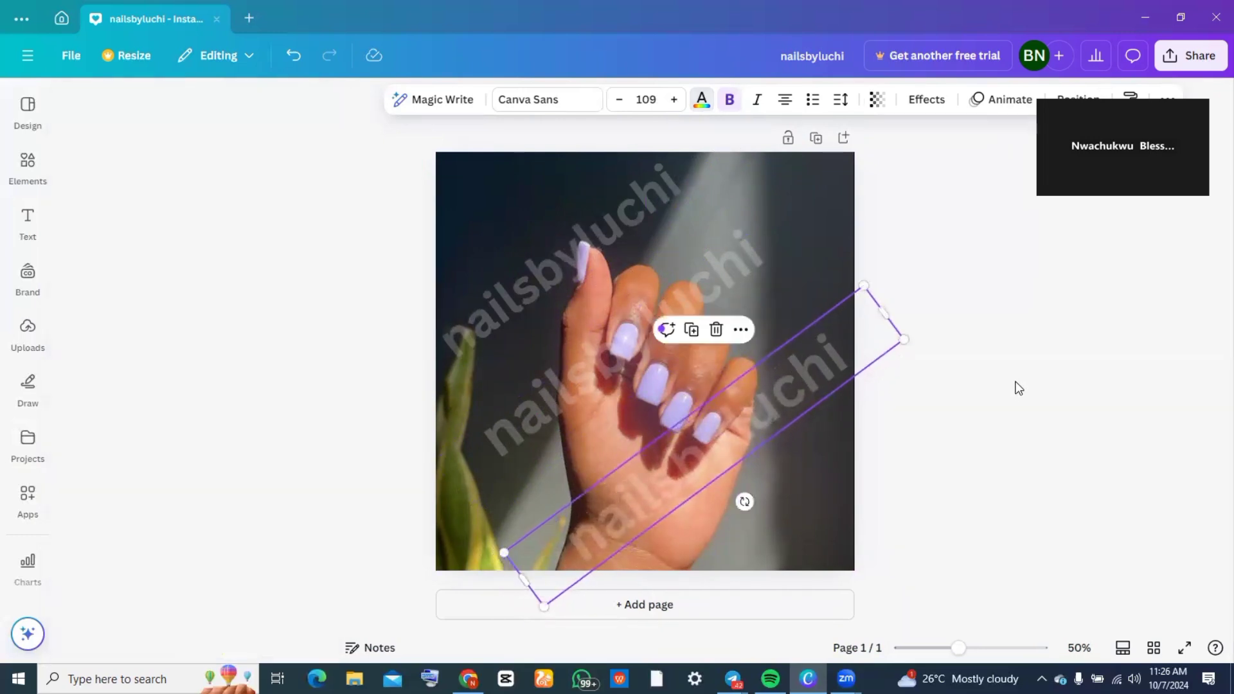